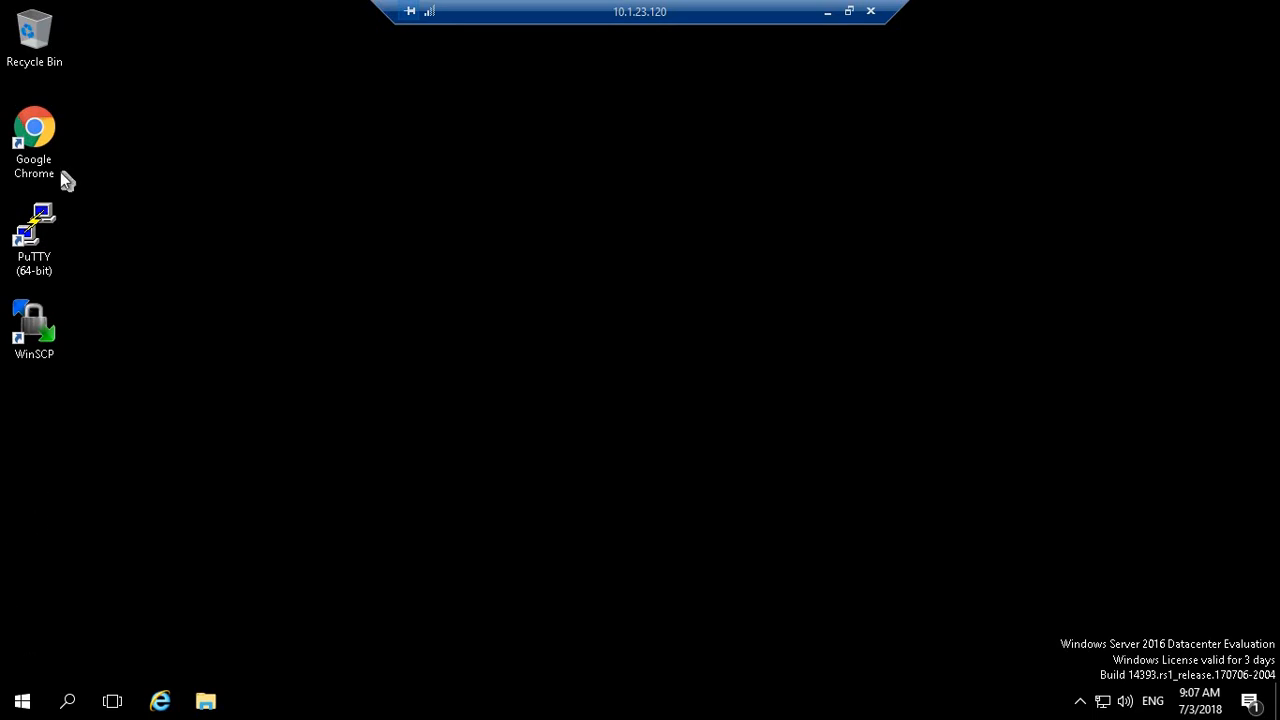
{"action": "double_click", "coordinate": [38, 128]}
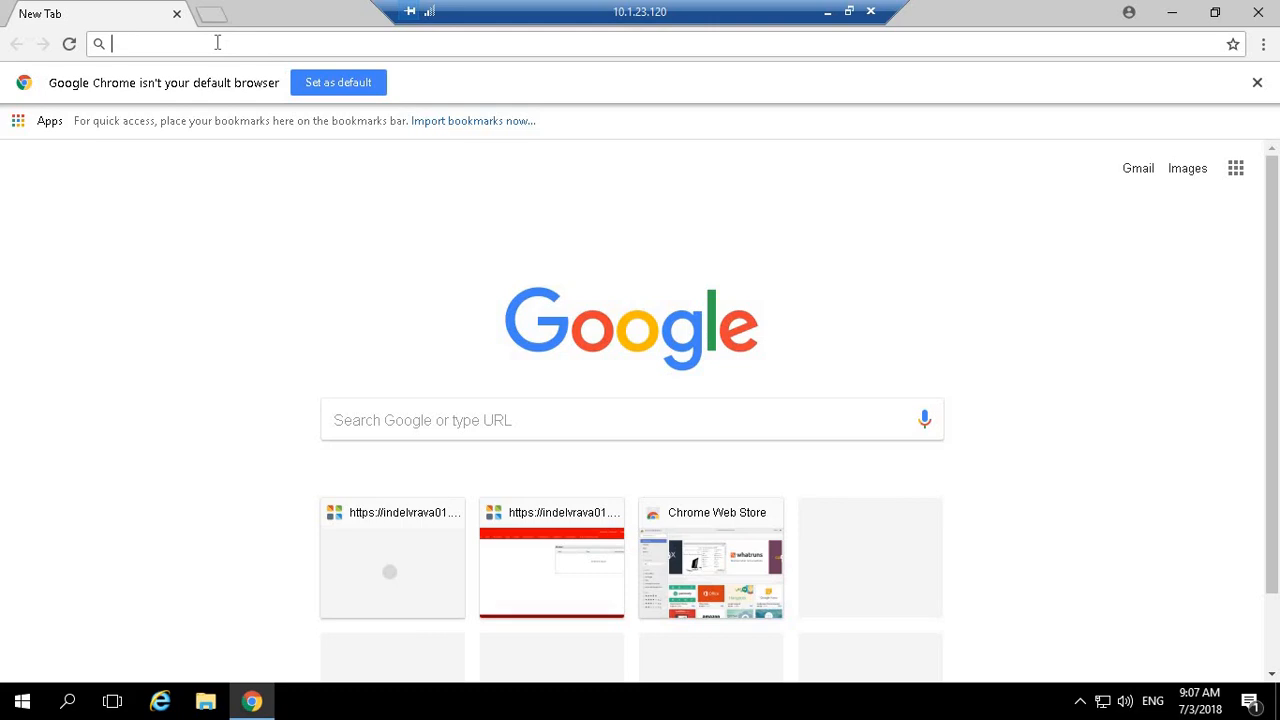
{"action": "type", "text": "https://indelvrava01.dryice.com"}
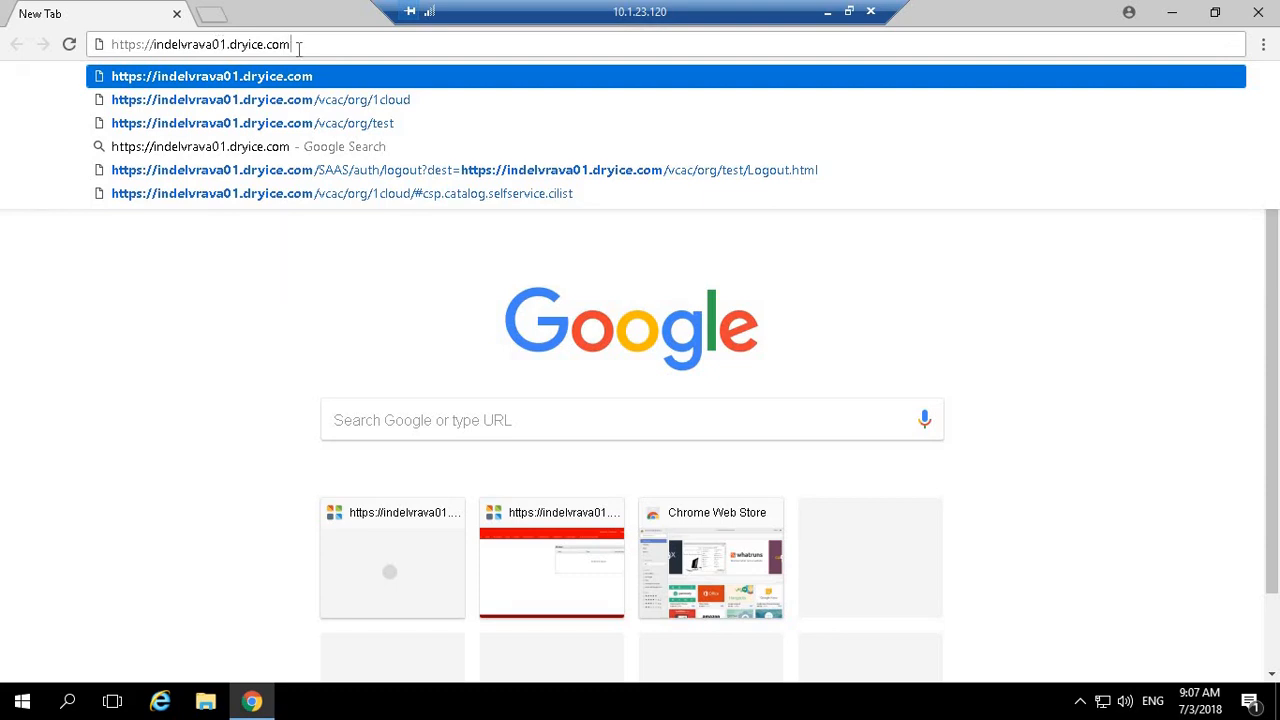
{"action": "type", "text": "/vcac"}
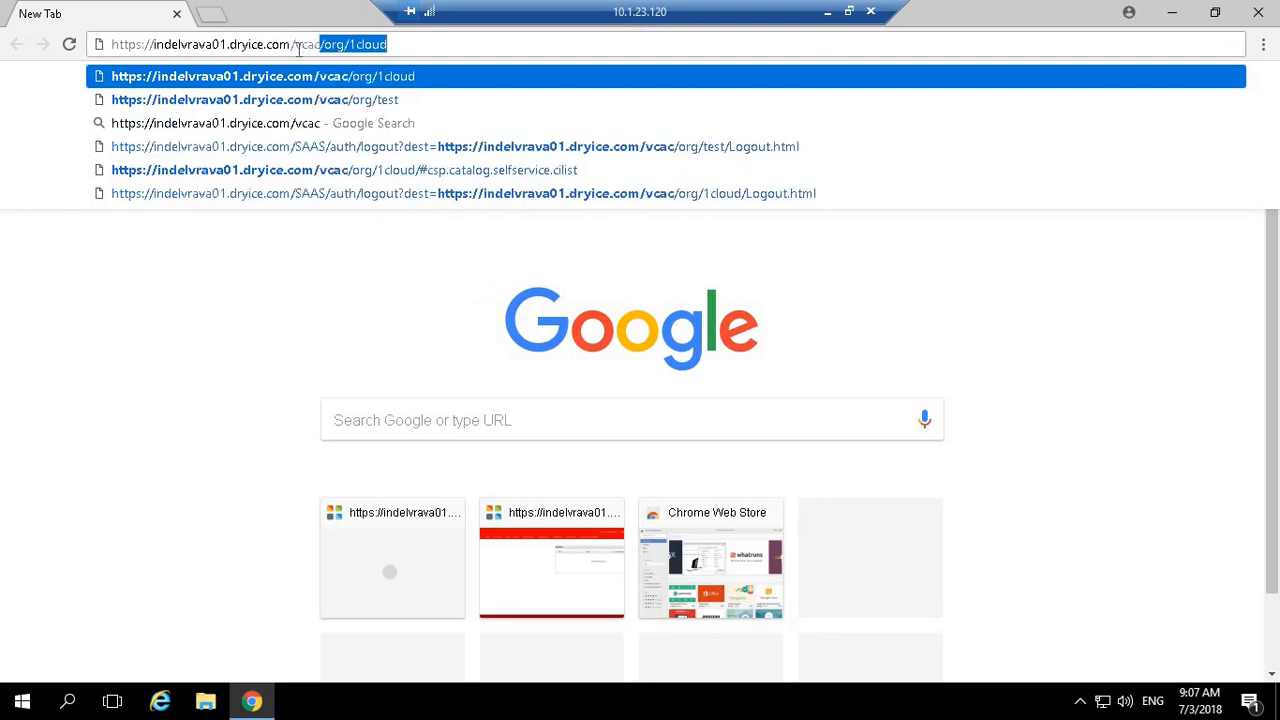
{"action": "type", "text": "/org"}
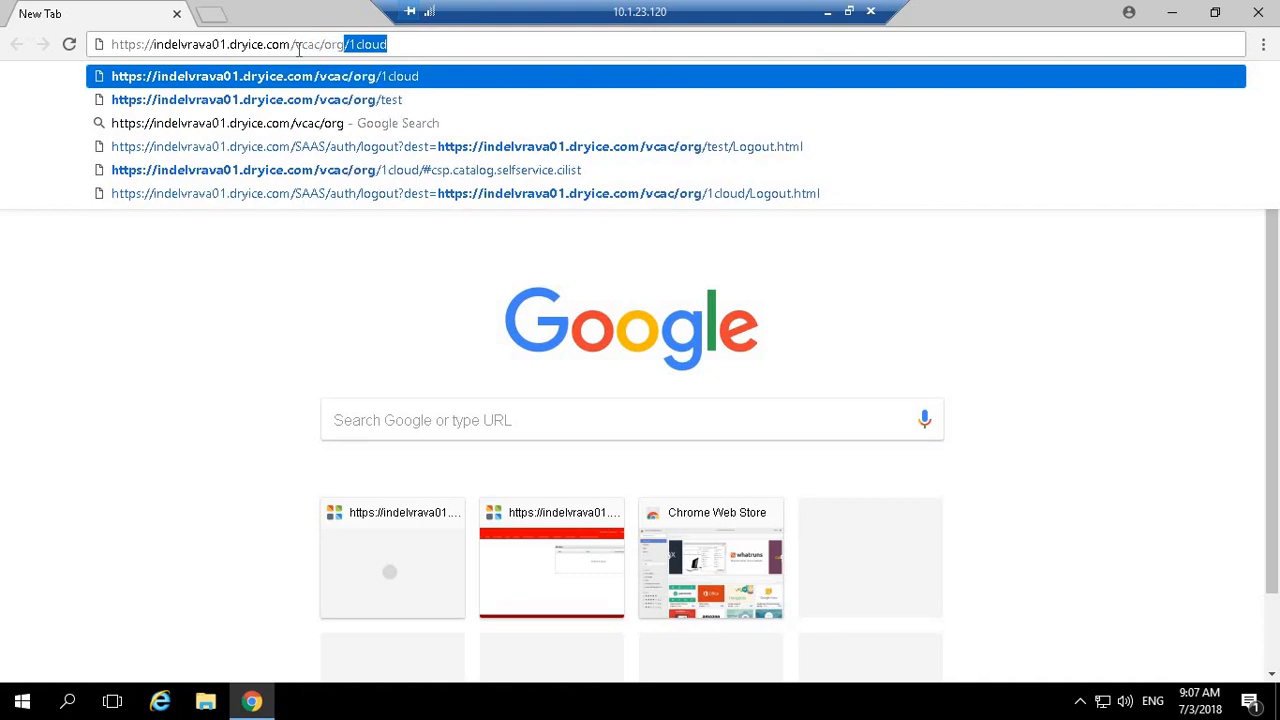
{"action": "type", "text": "/"}
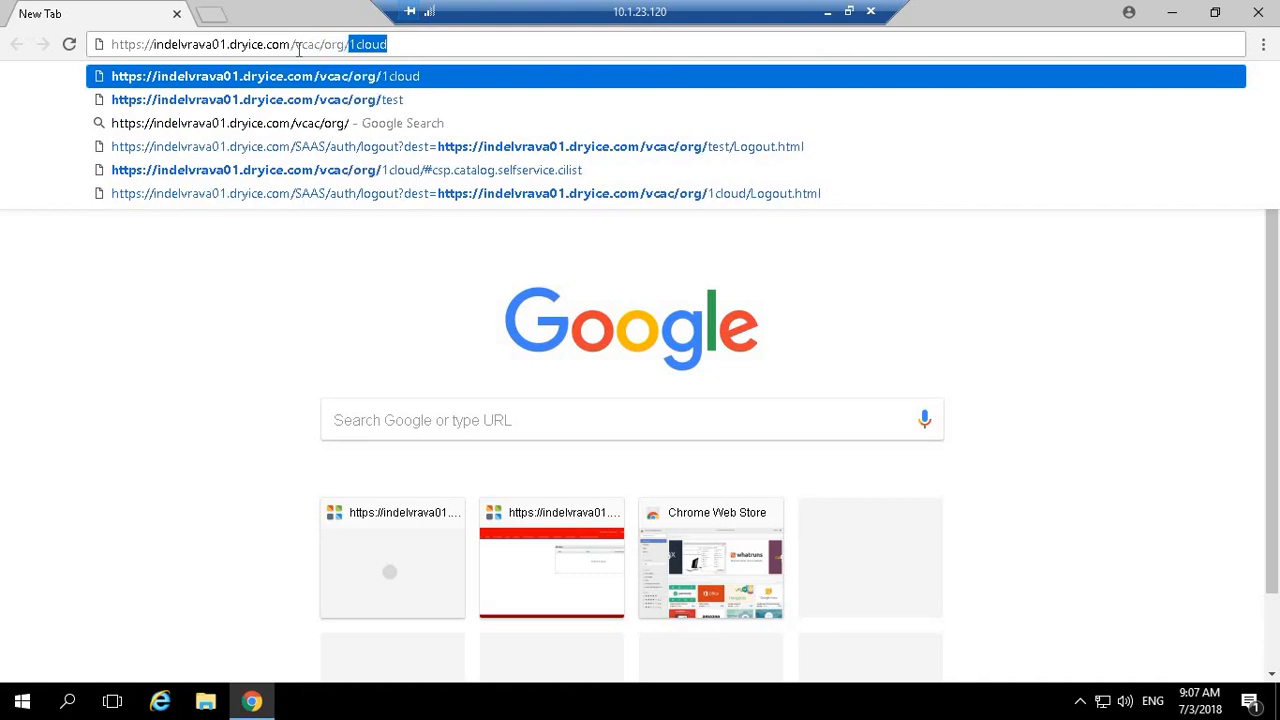
{"action": "type", "text": "1cloud"}
{"action": "key", "text": "Return"}
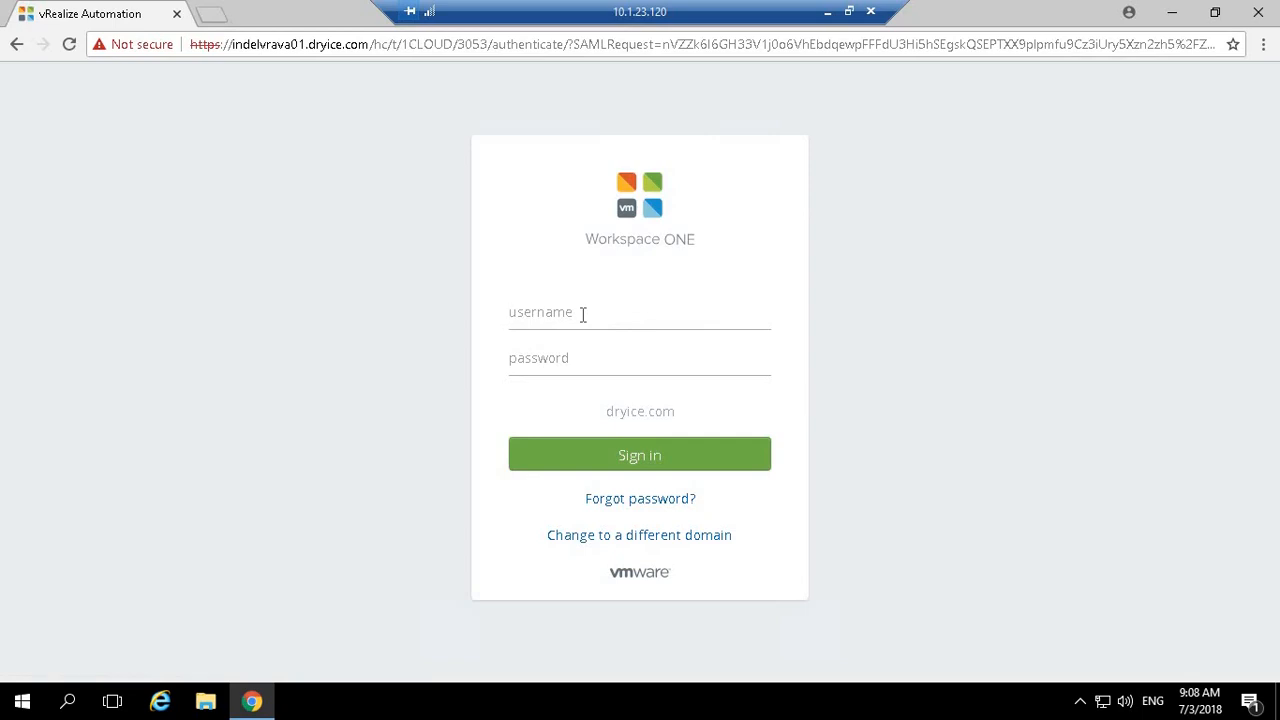
Step: Sign in with the tenant username and password, re-entering the password after the first attempt fails
{"action": "type", "text": "aditya_an"}
{"action": "key", "text": "Tab"}
{"action": "type", "text": "********"}
{"action": "key", "text": "Return"}
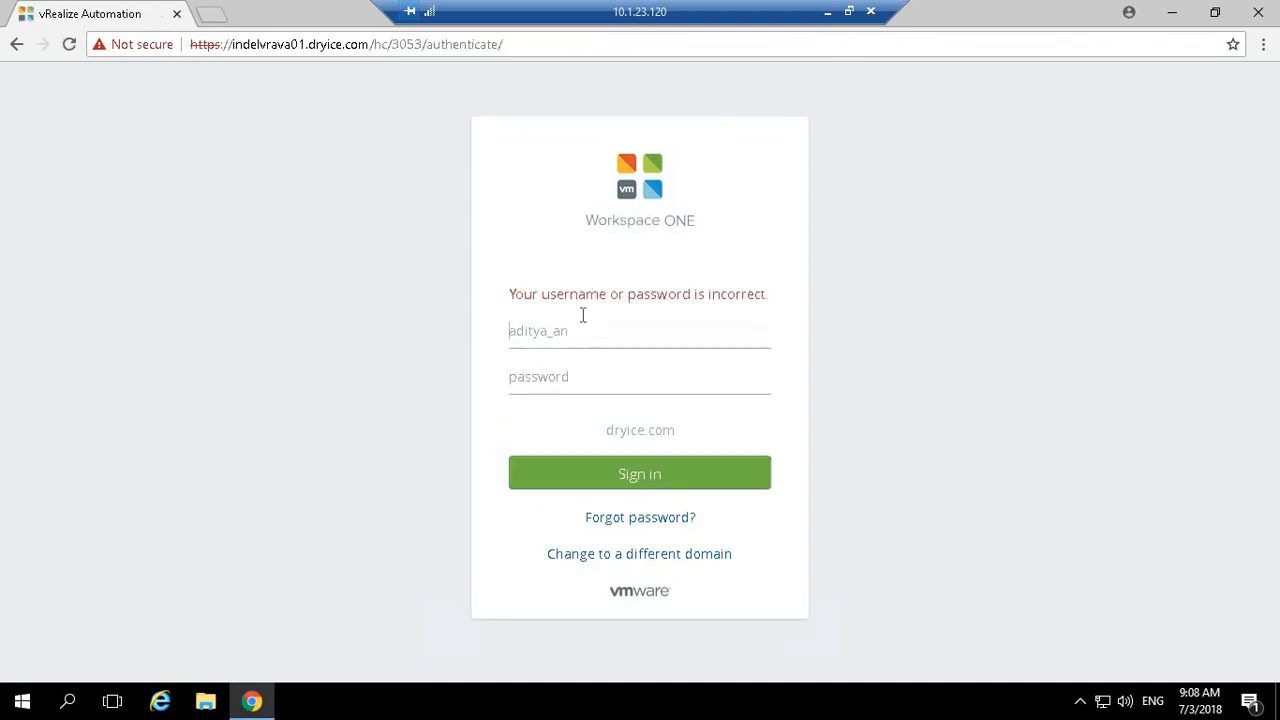
{"action": "left_click", "coordinate": [620, 388]}
{"action": "type", "text": "********"}
{"action": "key", "text": "Return"}
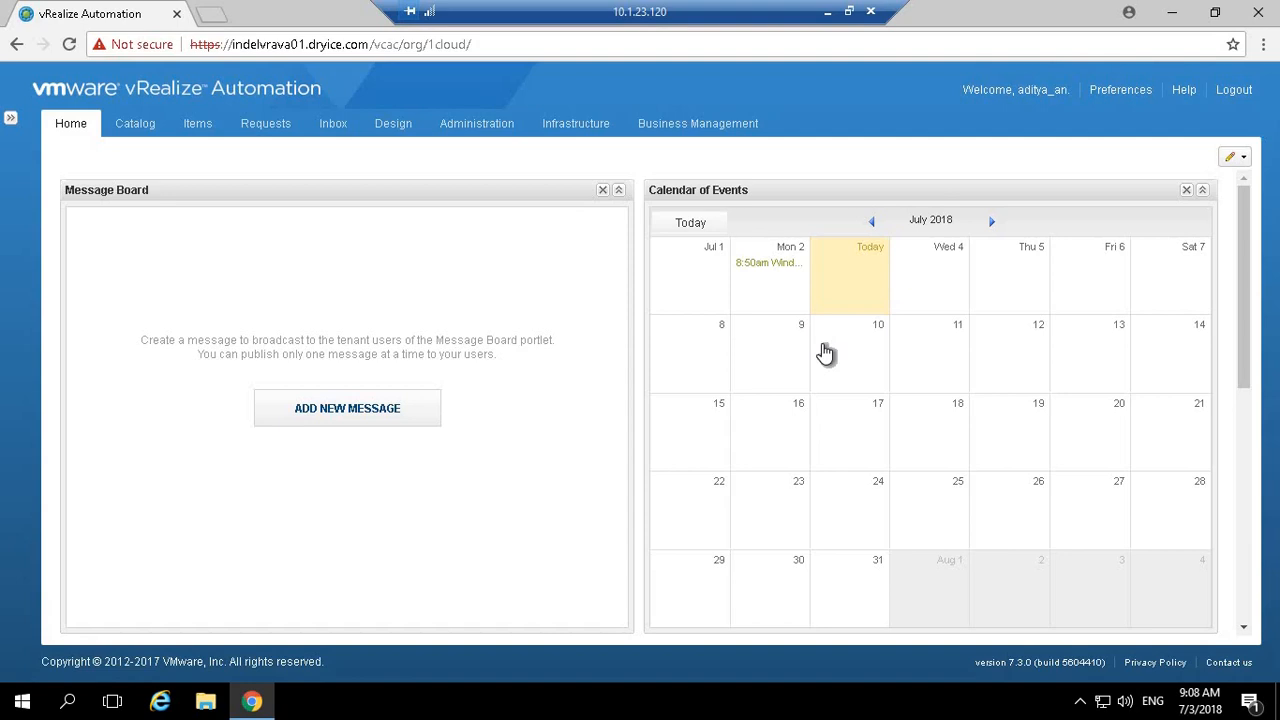
{"action": "left_click", "coordinate": [1242, 161]}
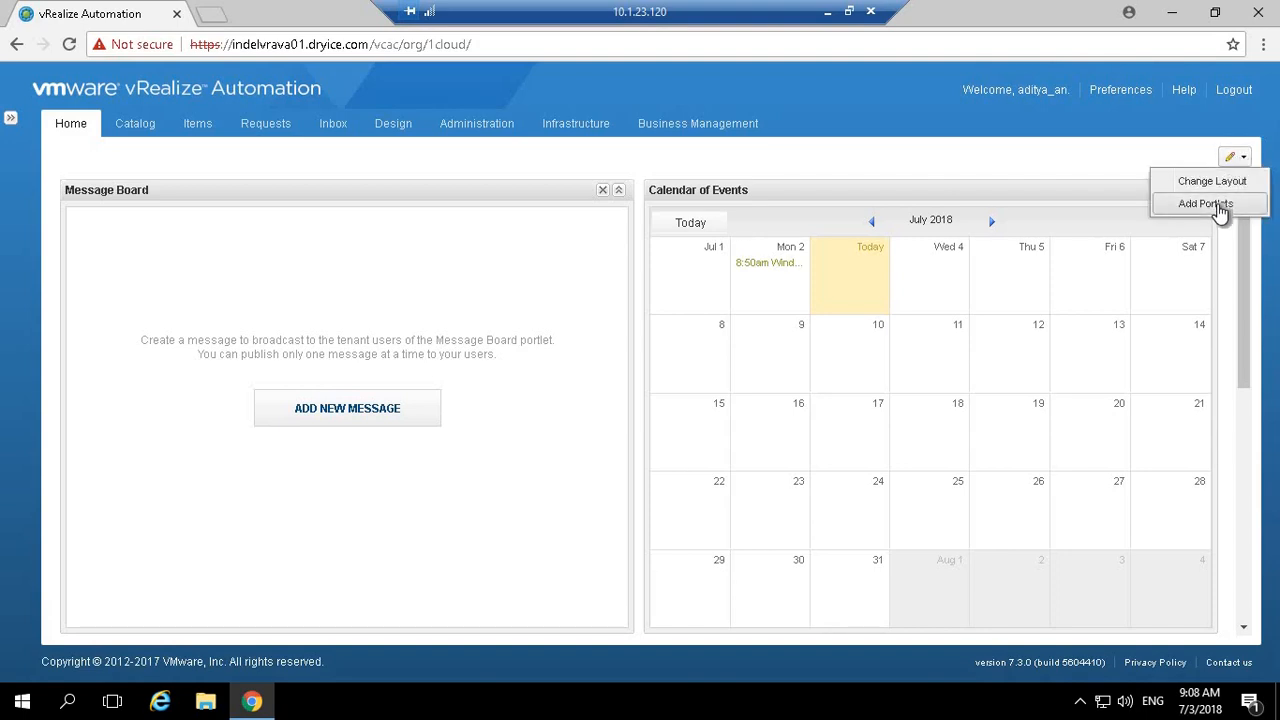
{"action": "left_click", "coordinate": [1212, 205]}
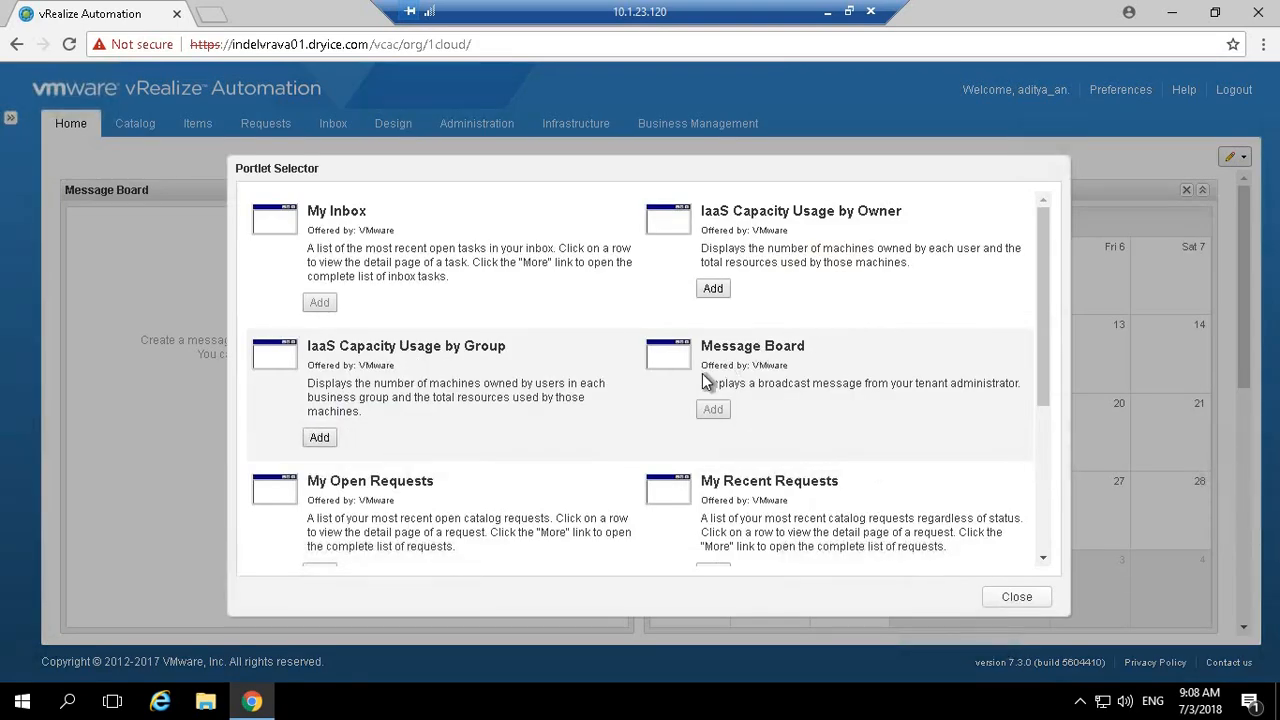
{"action": "scroll", "coordinate": [702, 373], "scroll_direction": "down", "scroll_amount": 3}
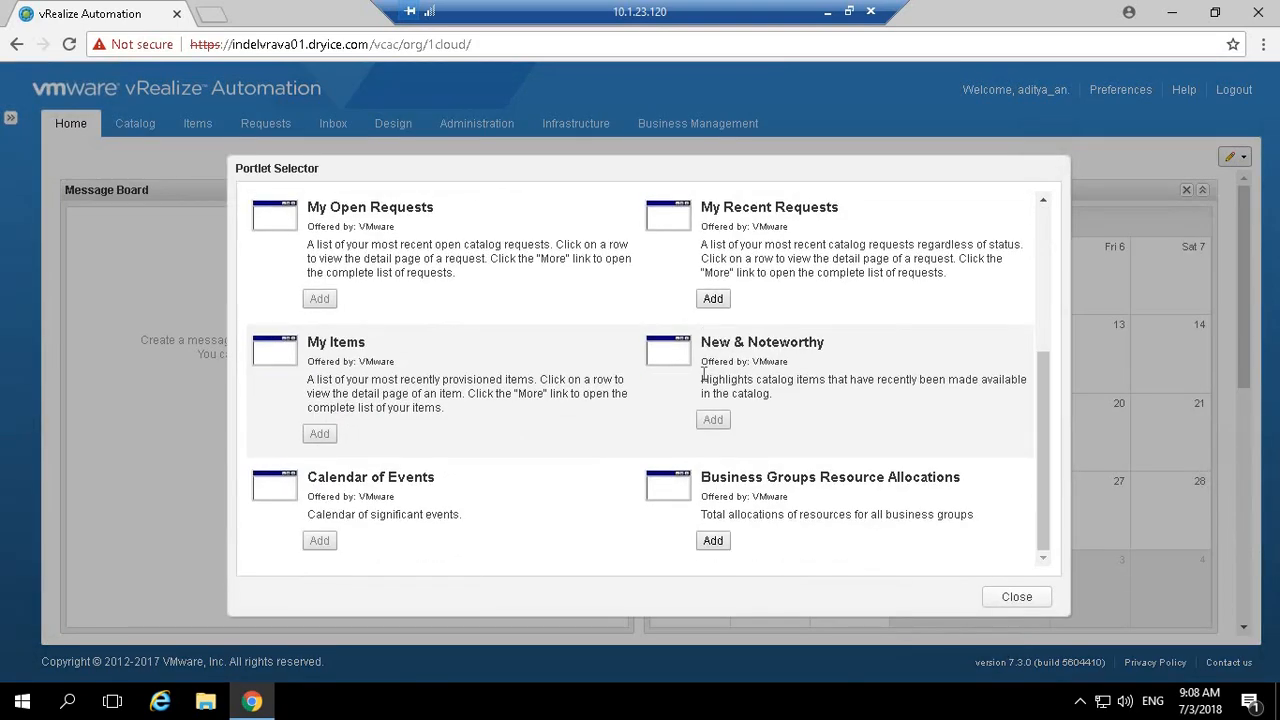
{"action": "scroll", "coordinate": [702, 373], "scroll_direction": "up", "scroll_amount": 3}
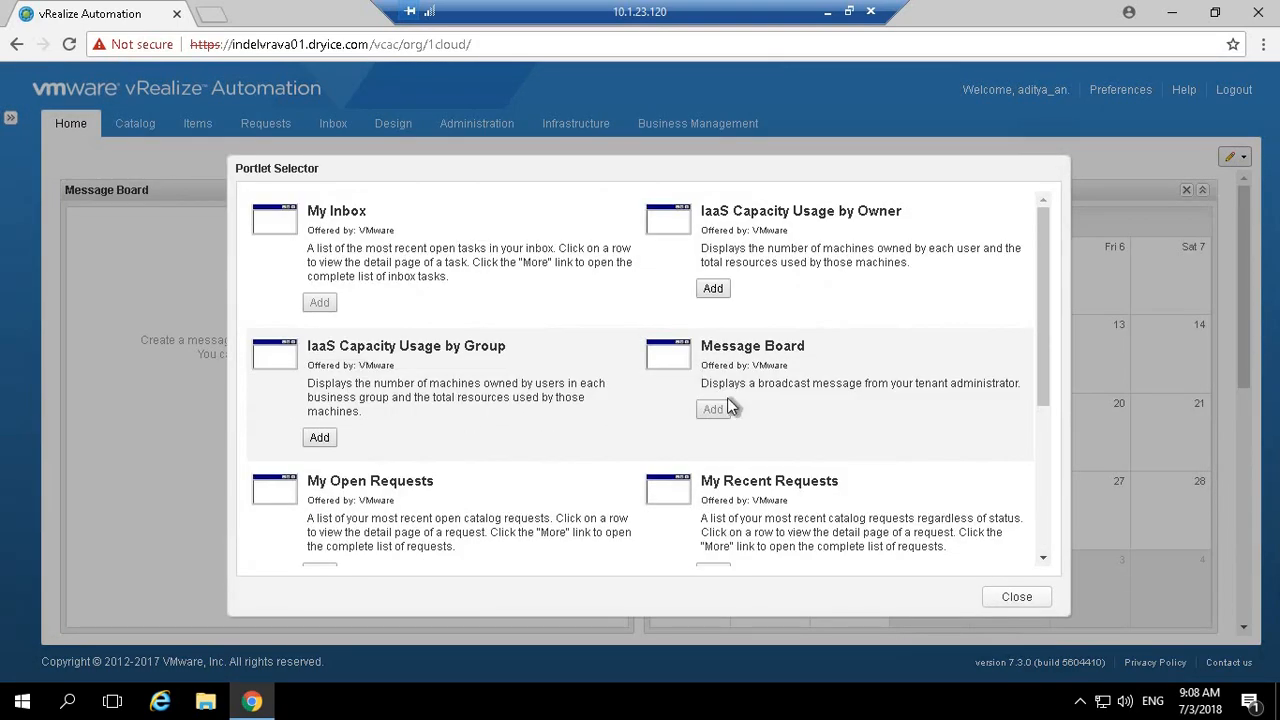
{"action": "left_click", "coordinate": [1036, 603]}
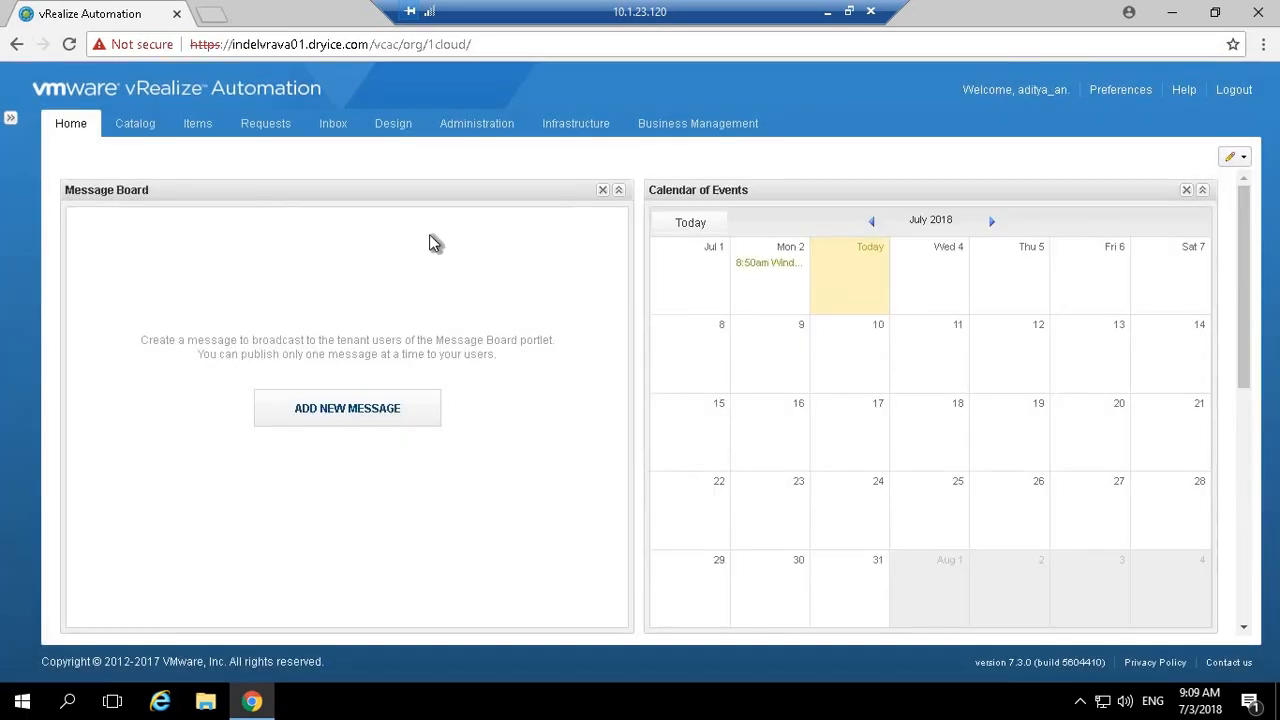
Step: Compare the Linux, Microsoft Azure and Windows catalog categories, ending on the five Windows items
{"action": "left_click", "coordinate": [145, 131]}
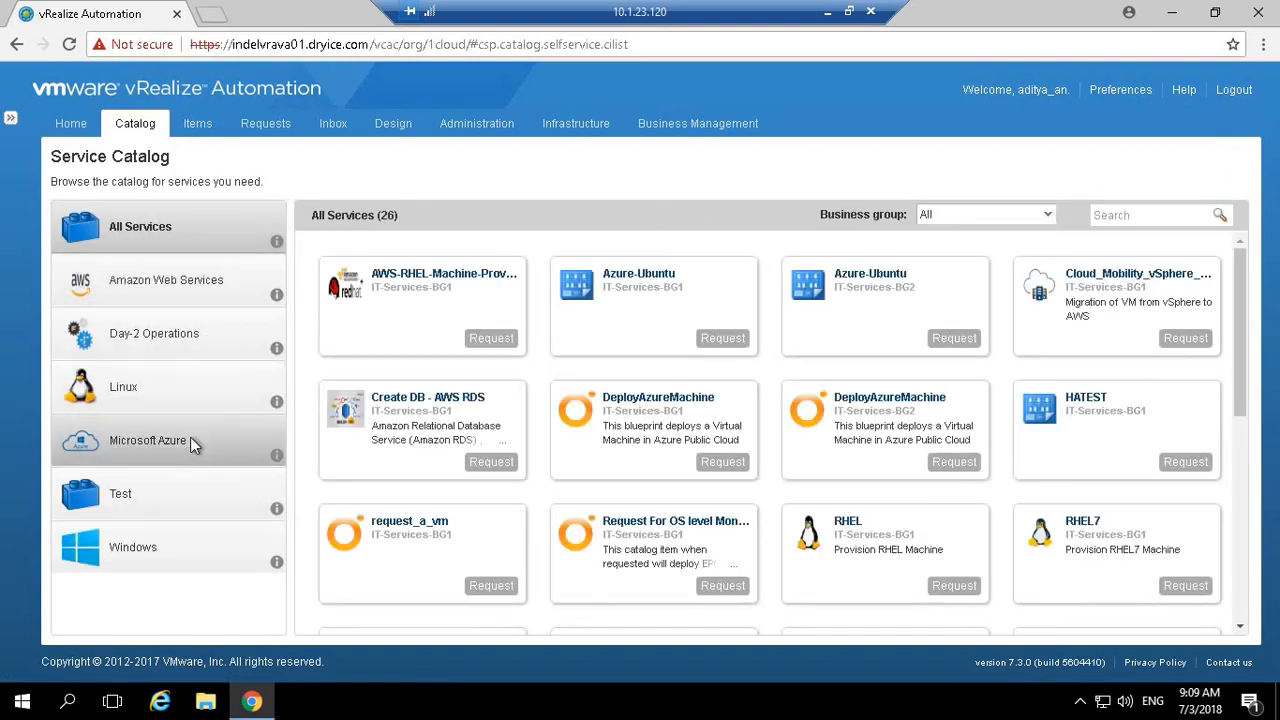
{"action": "left_click", "coordinate": [190, 442]}
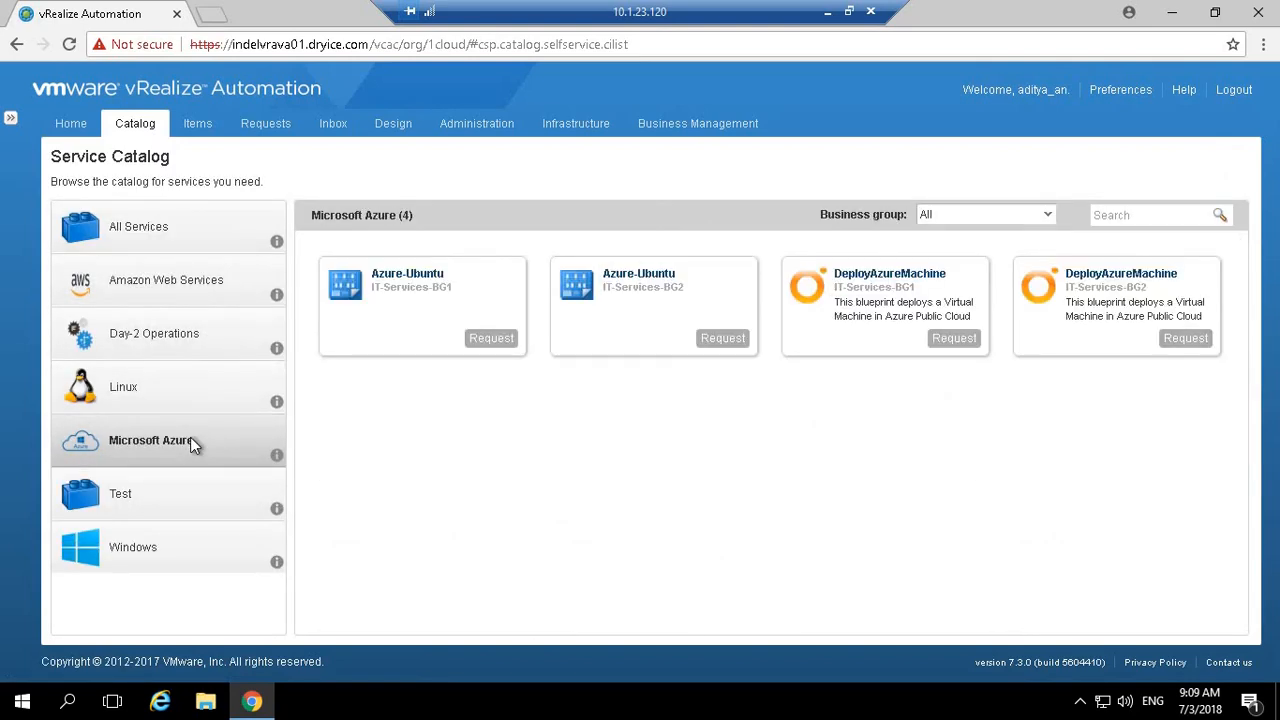
{"action": "left_click", "coordinate": [144, 547]}
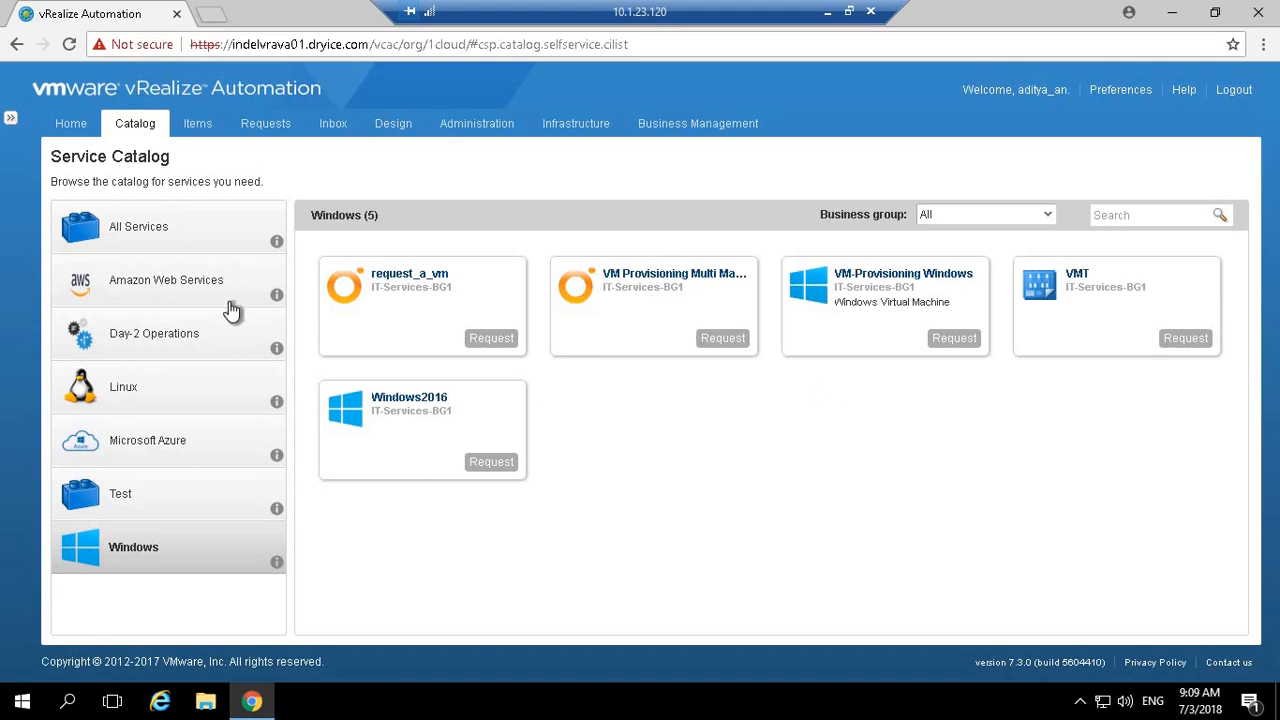
{"action": "left_click", "coordinate": [186, 393]}
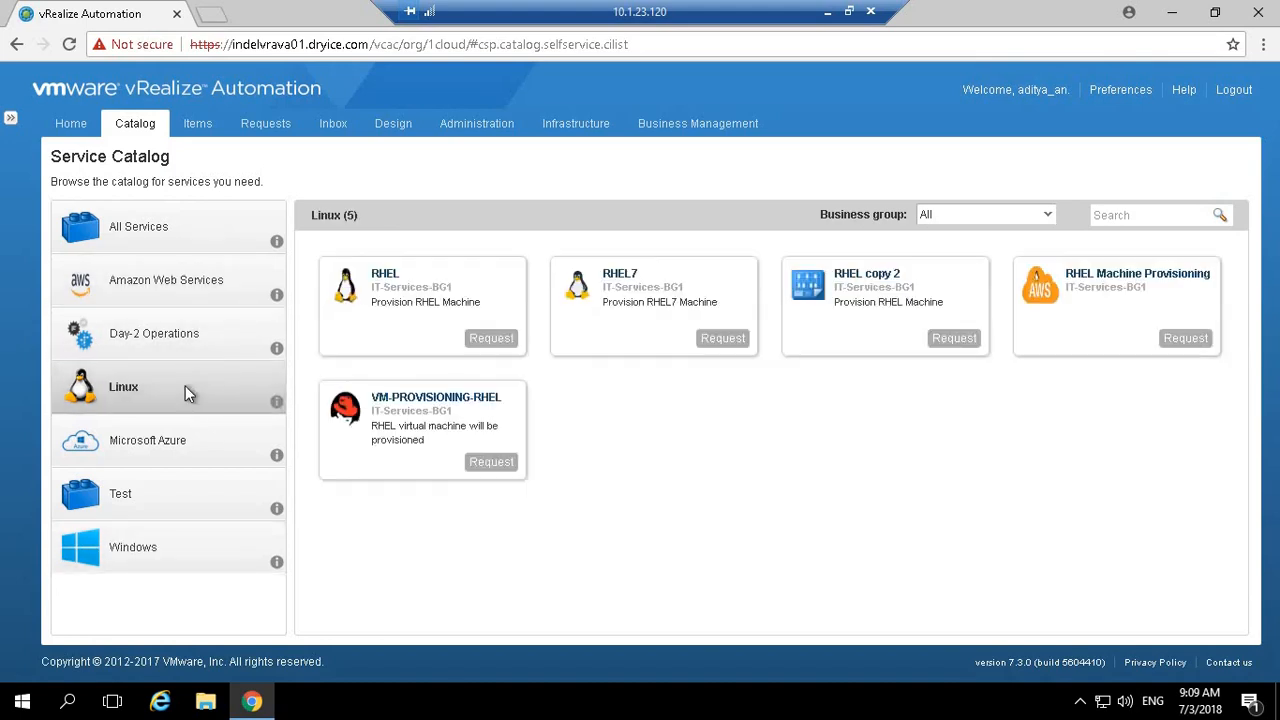
{"action": "left_click", "coordinate": [185, 558]}
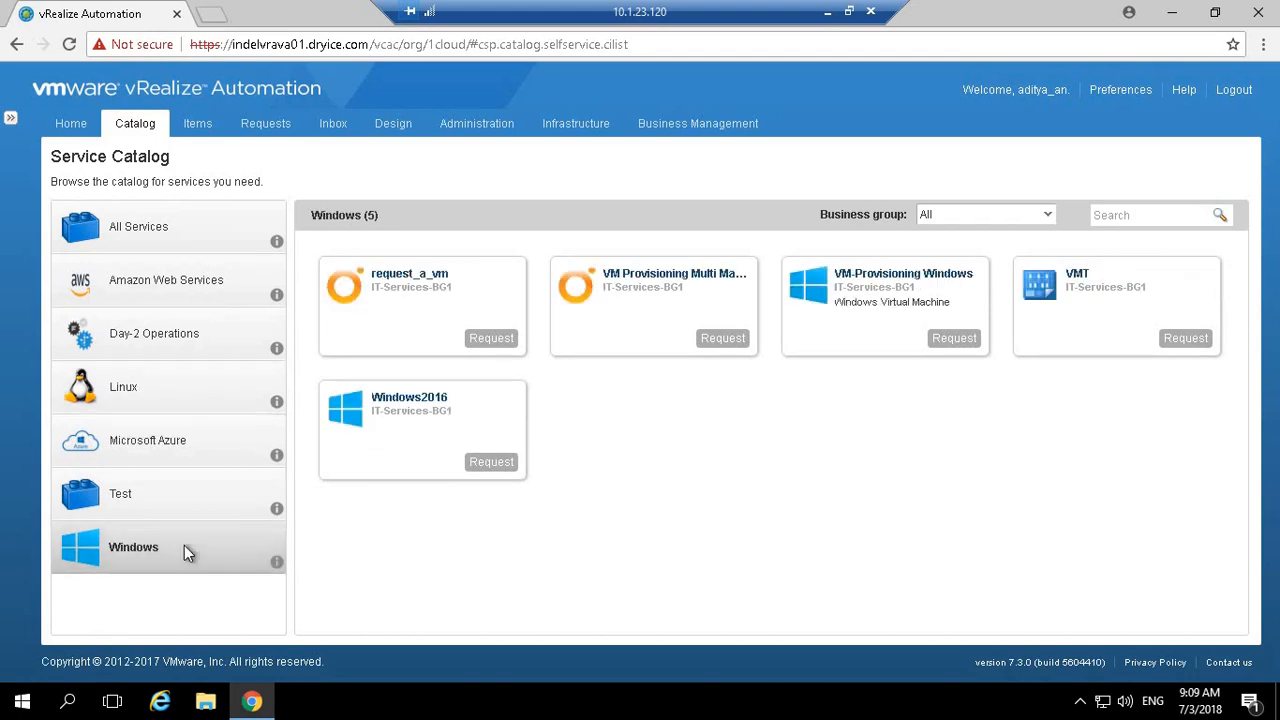
{"action": "left_click", "coordinate": [172, 430]}
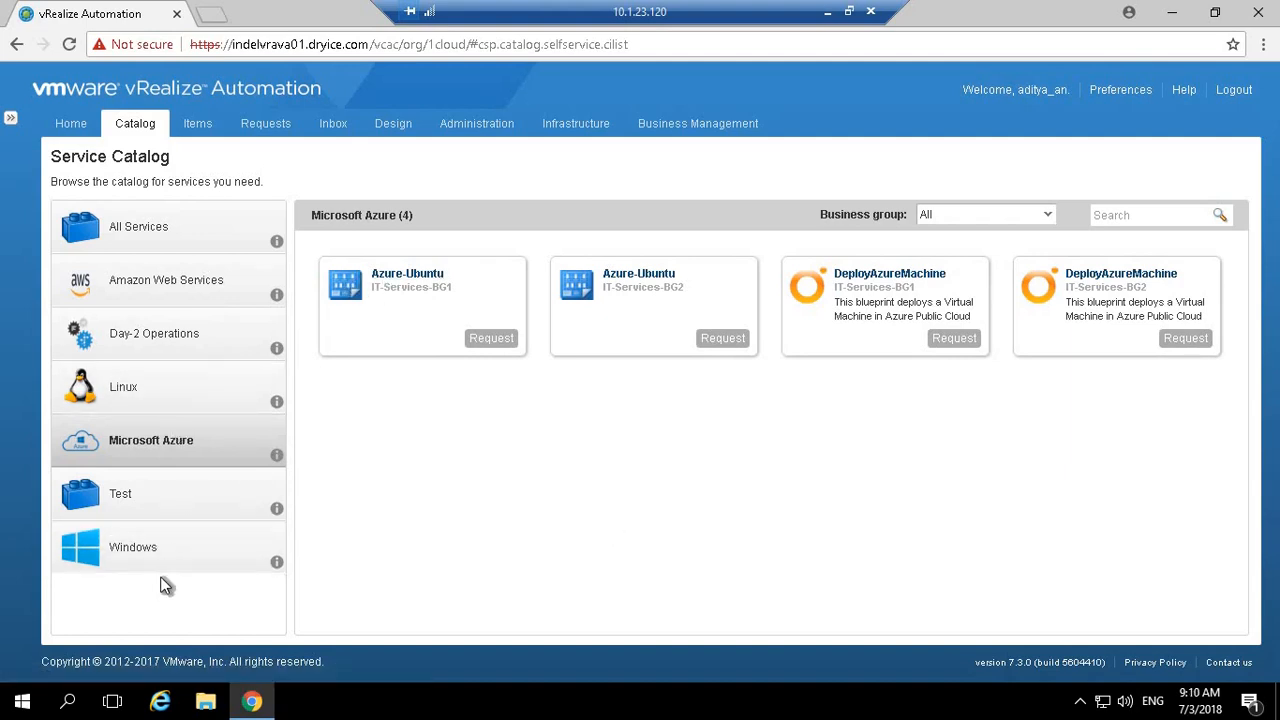
{"action": "left_click", "coordinate": [194, 540]}
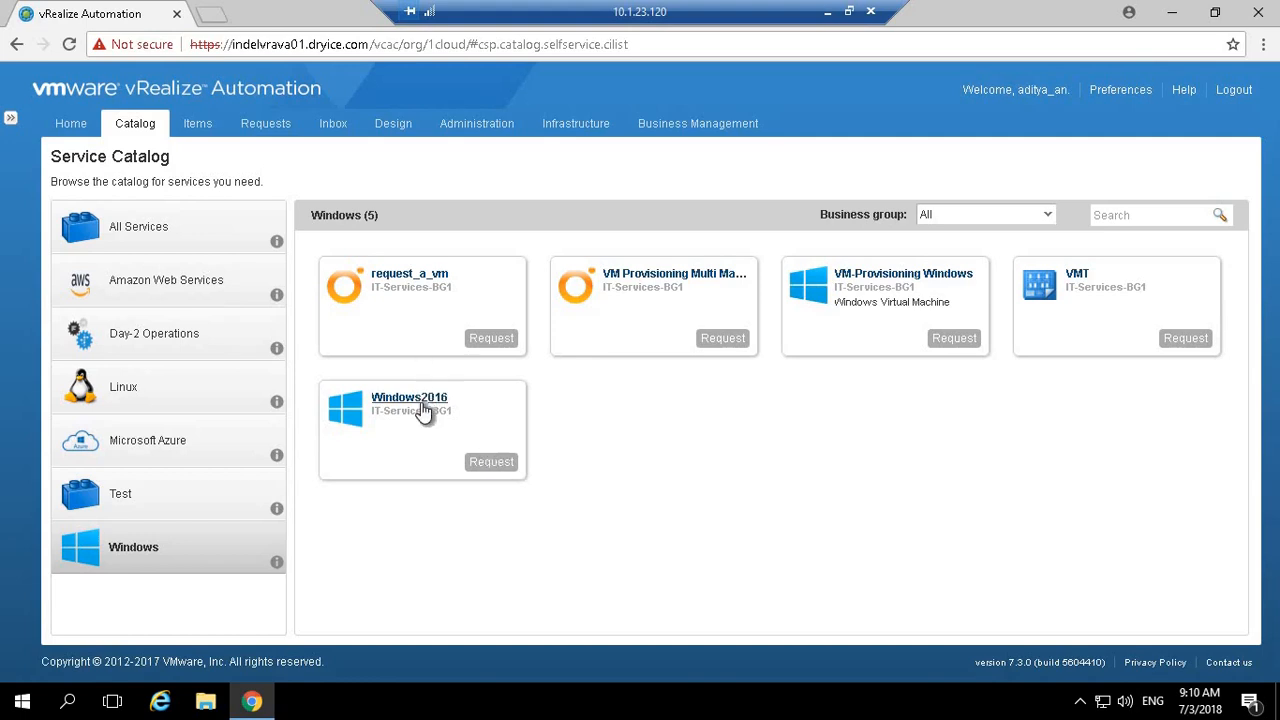
Step: Request Windows2016 with description 'Harambe', submit it, and acknowledge the confirmation
{"action": "left_click", "coordinate": [493, 464]}
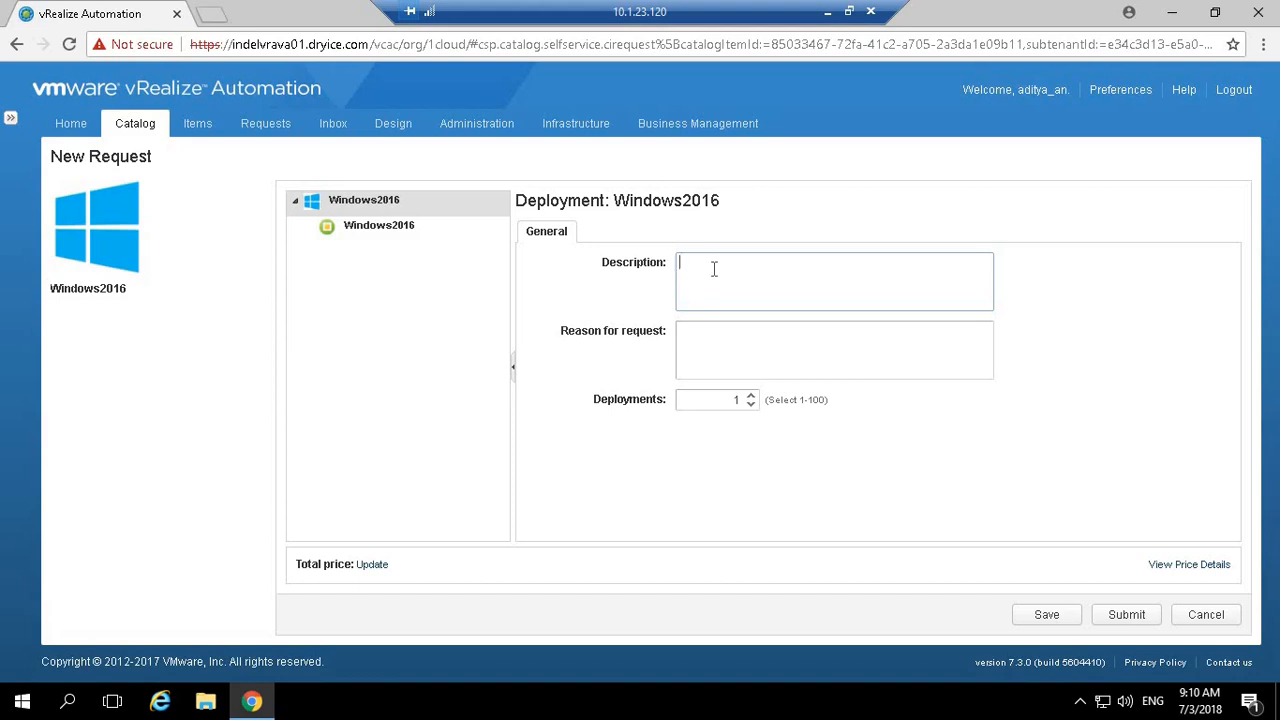
{"action": "type", "text": "Harambe"}
{"action": "left_click", "coordinate": [1134, 613]}
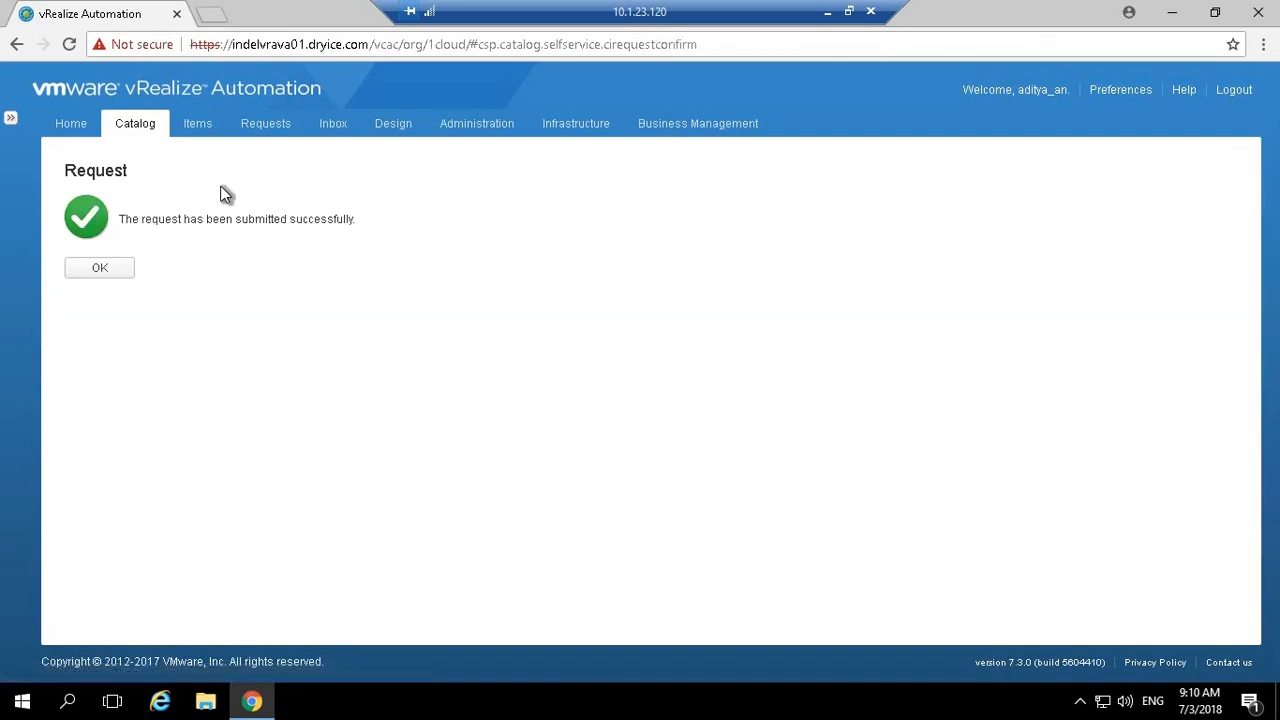
{"action": "left_click", "coordinate": [100, 270]}
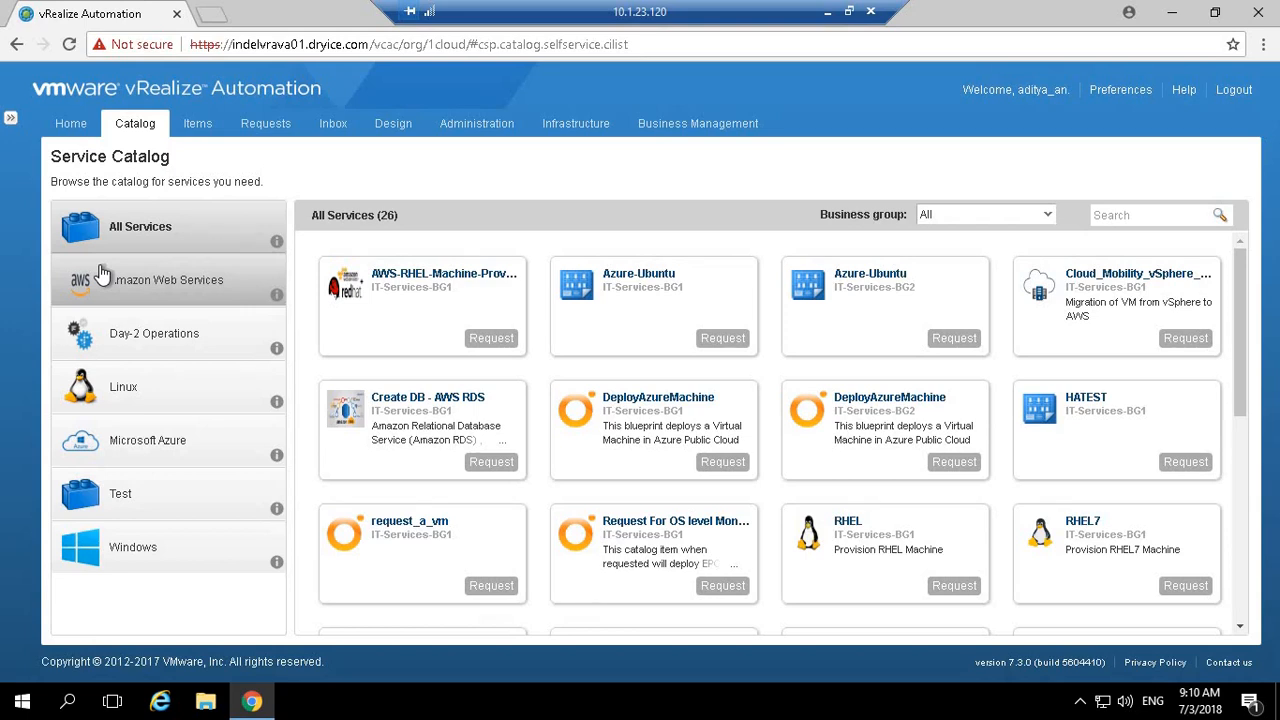
Step: Review the execution information of Windows2016 request 1528, then close its details
{"action": "left_click", "coordinate": [263, 126]}
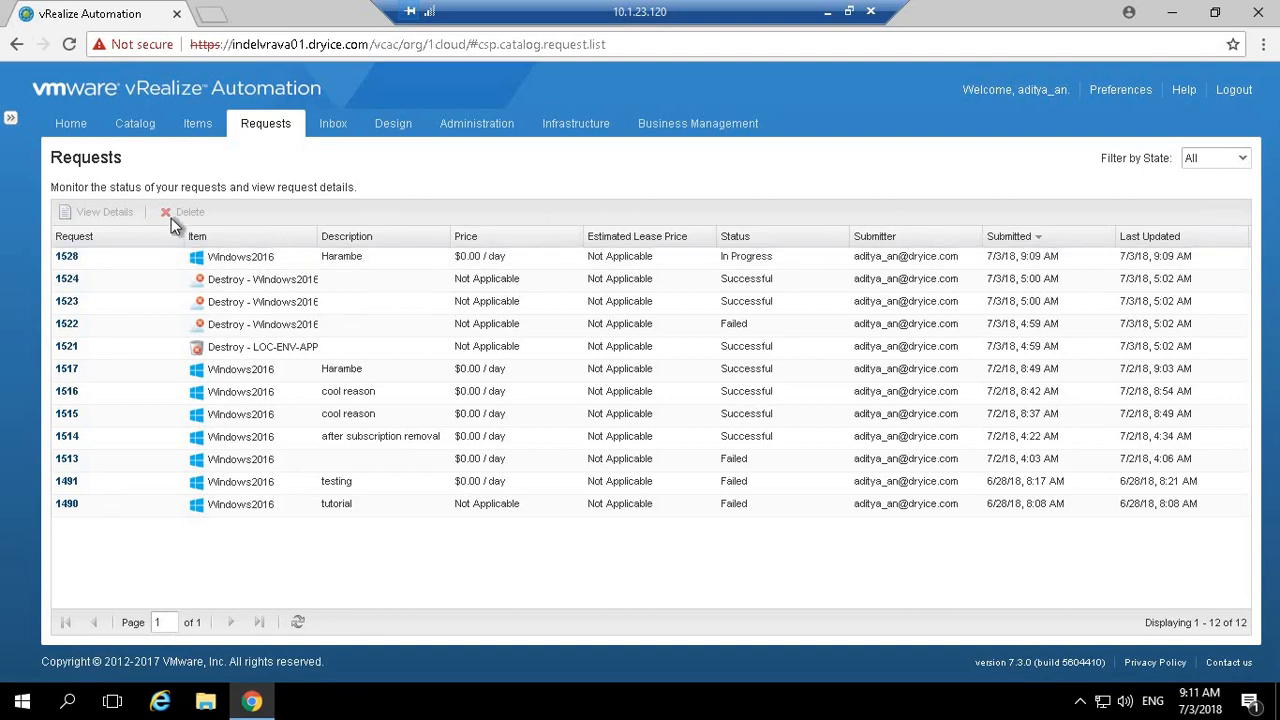
{"action": "left_click", "coordinate": [66, 258]}
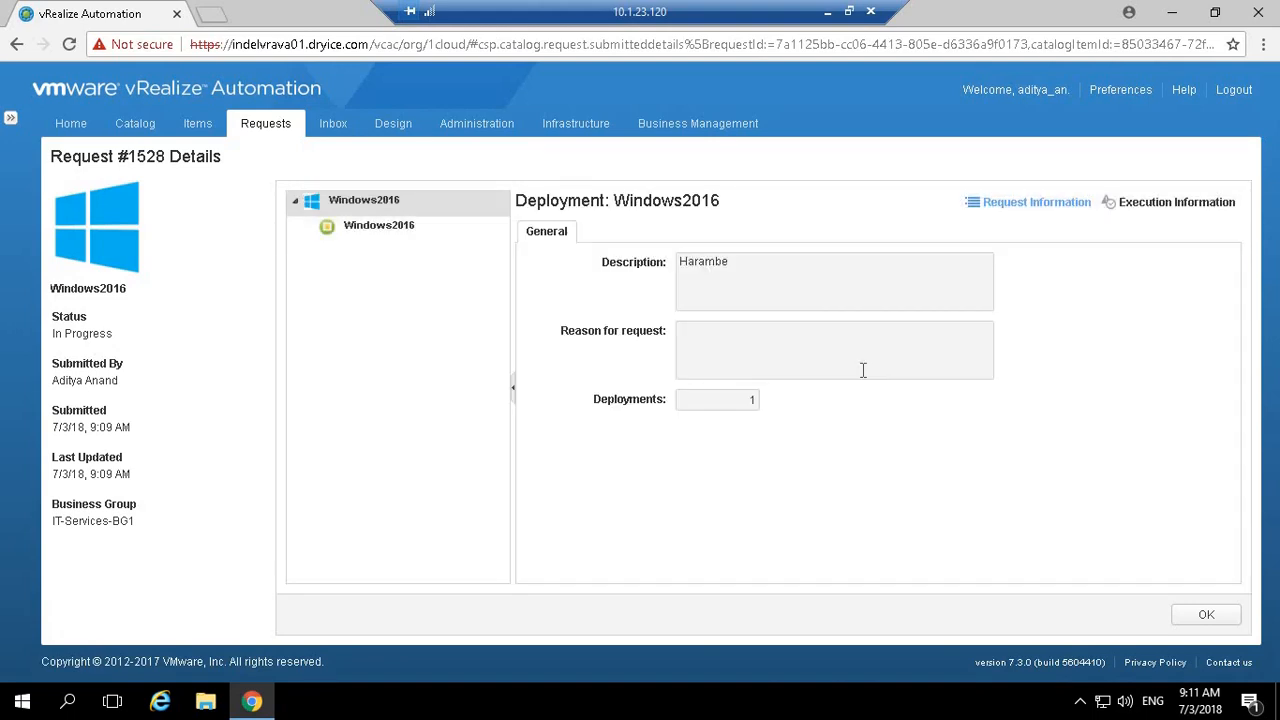
{"action": "left_click", "coordinate": [1160, 210]}
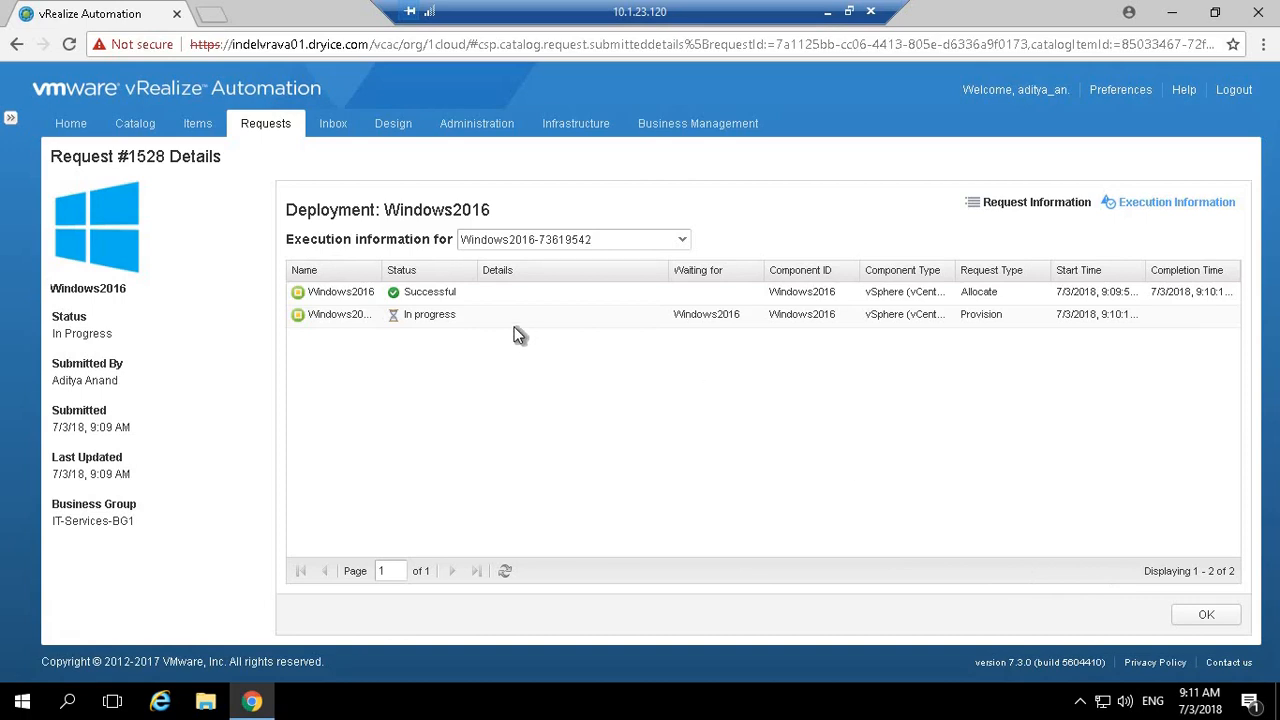
{"action": "left_click", "coordinate": [1199, 621]}
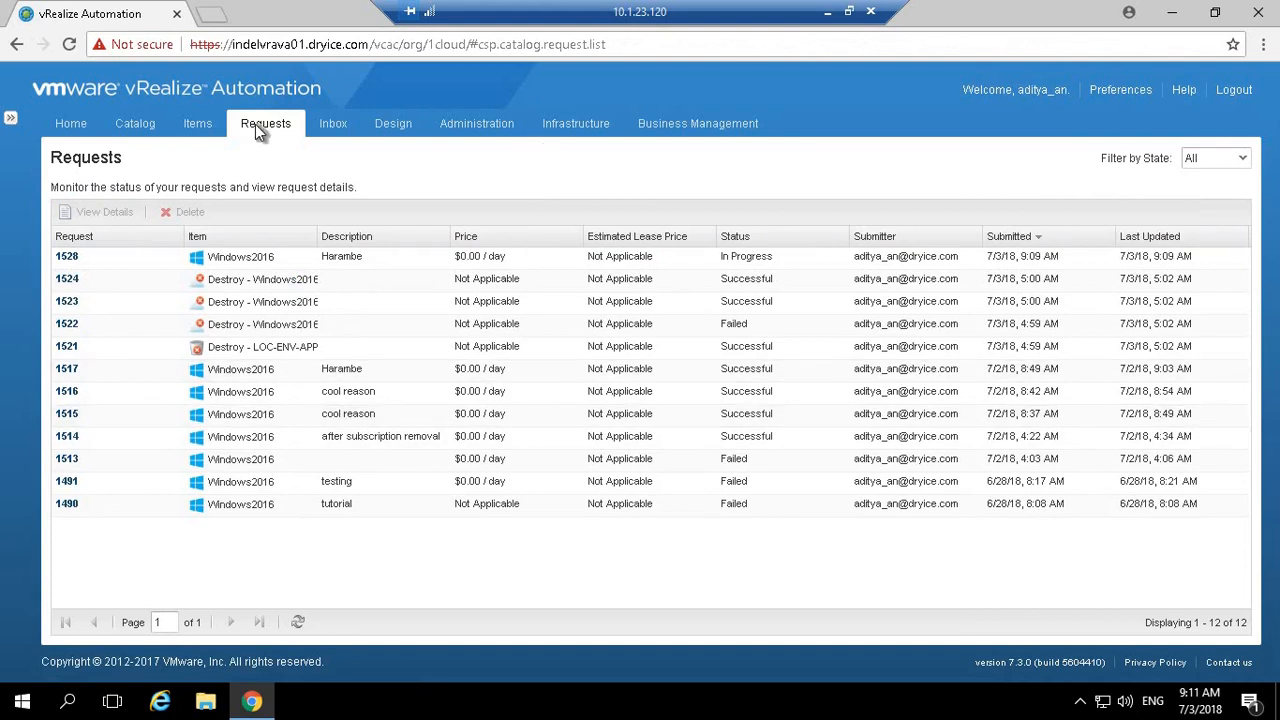
Step: Expand the Windows2016 deployment under Items and open machine LOC-ENV-APP336's details
{"action": "left_click", "coordinate": [200, 125]}
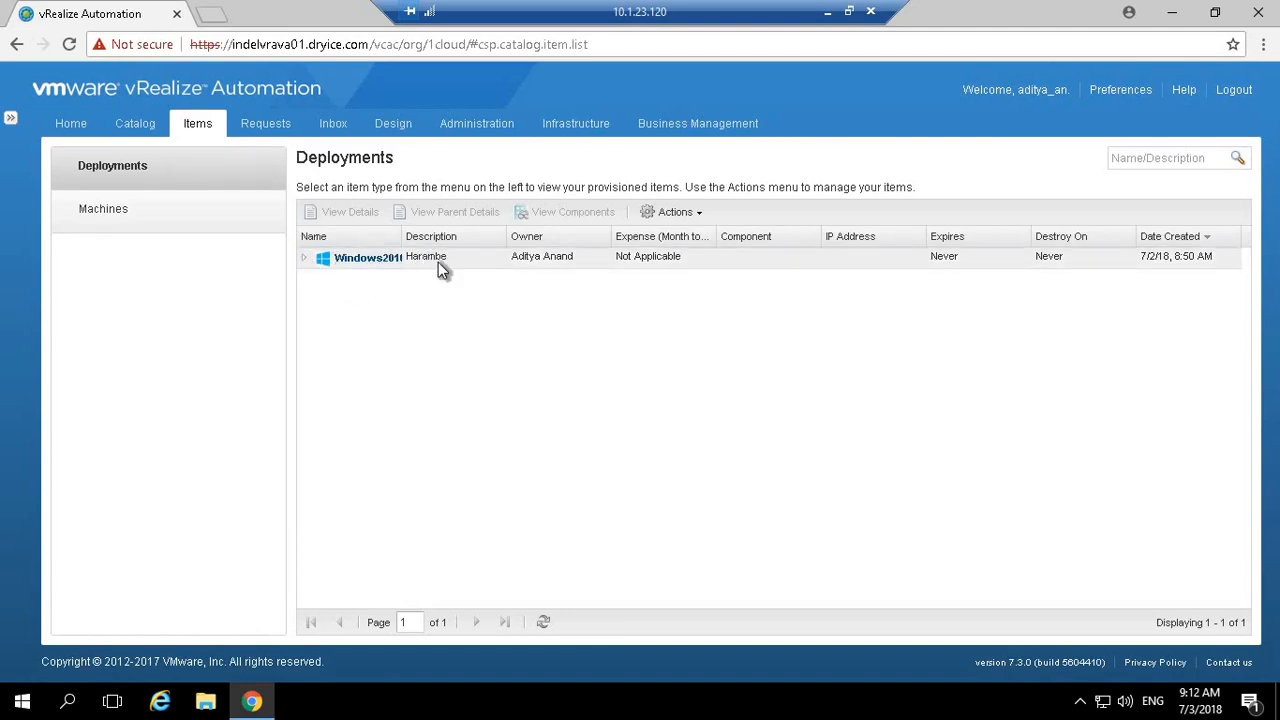
{"action": "left_click", "coordinate": [301, 257]}
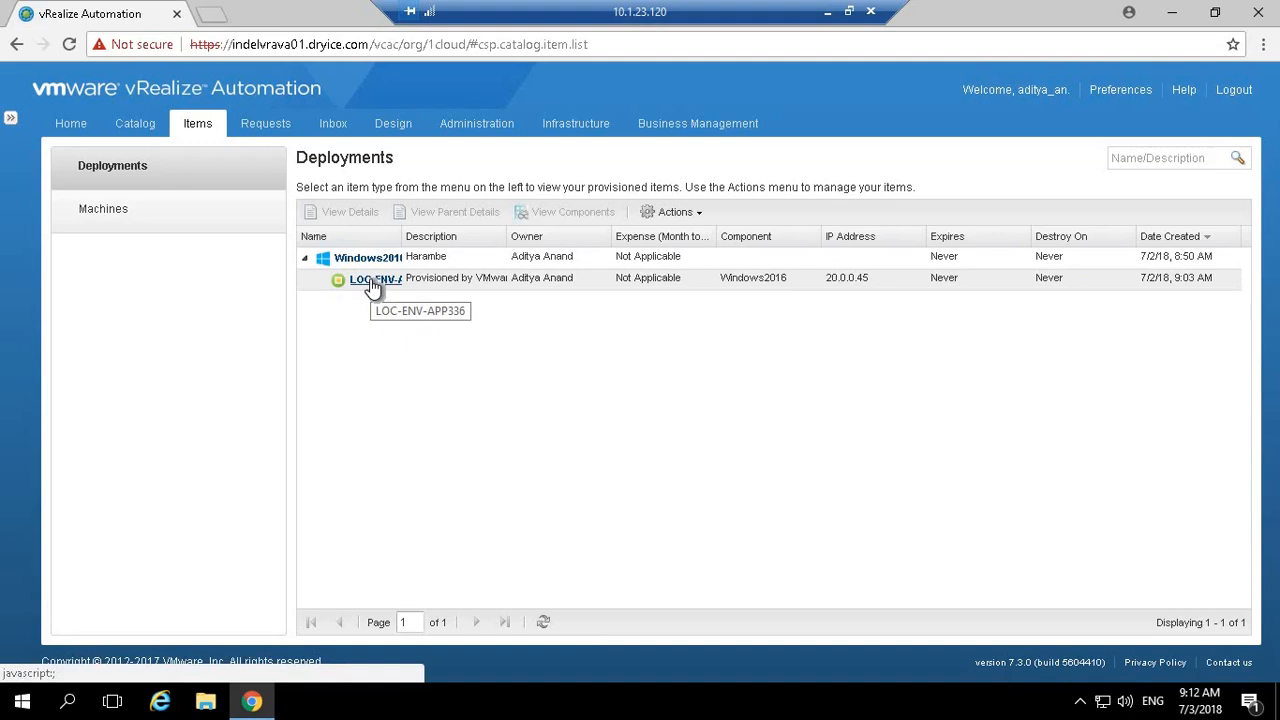
{"action": "left_click", "coordinate": [371, 282]}
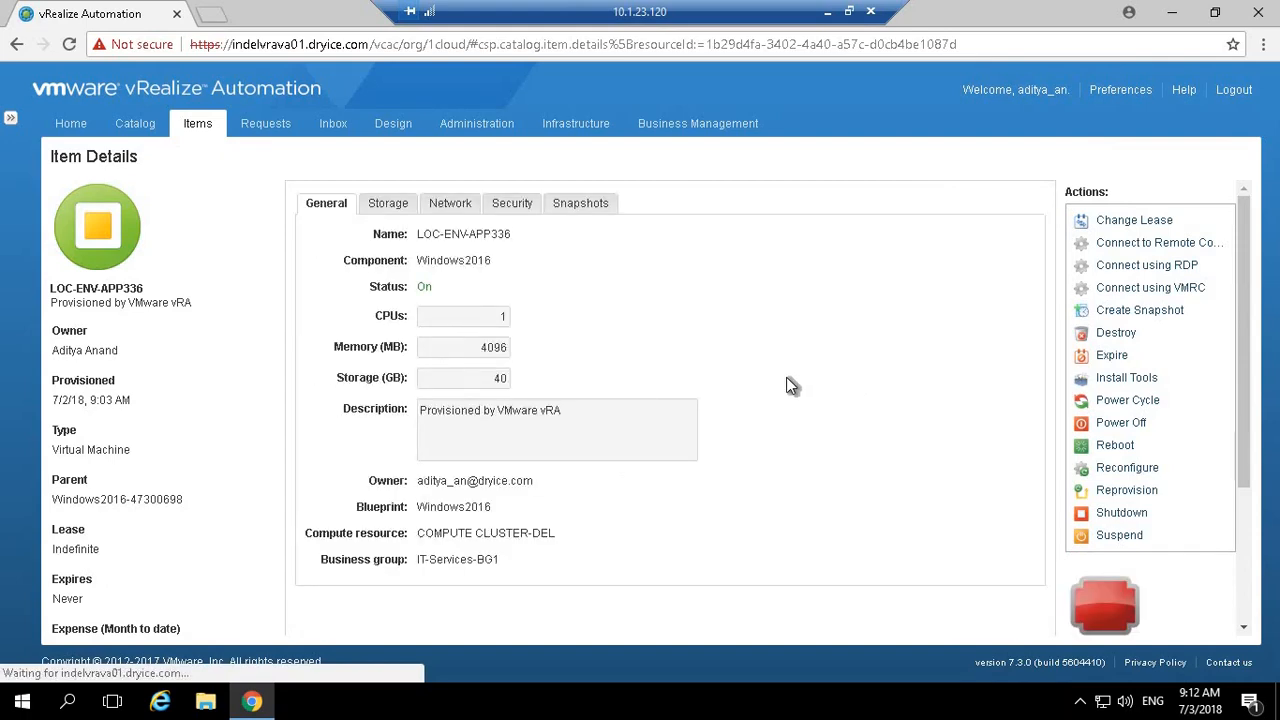
Step: Show the machine's network details and select primary IP address 20.0.0.45
{"action": "left_click", "coordinate": [464, 208]}
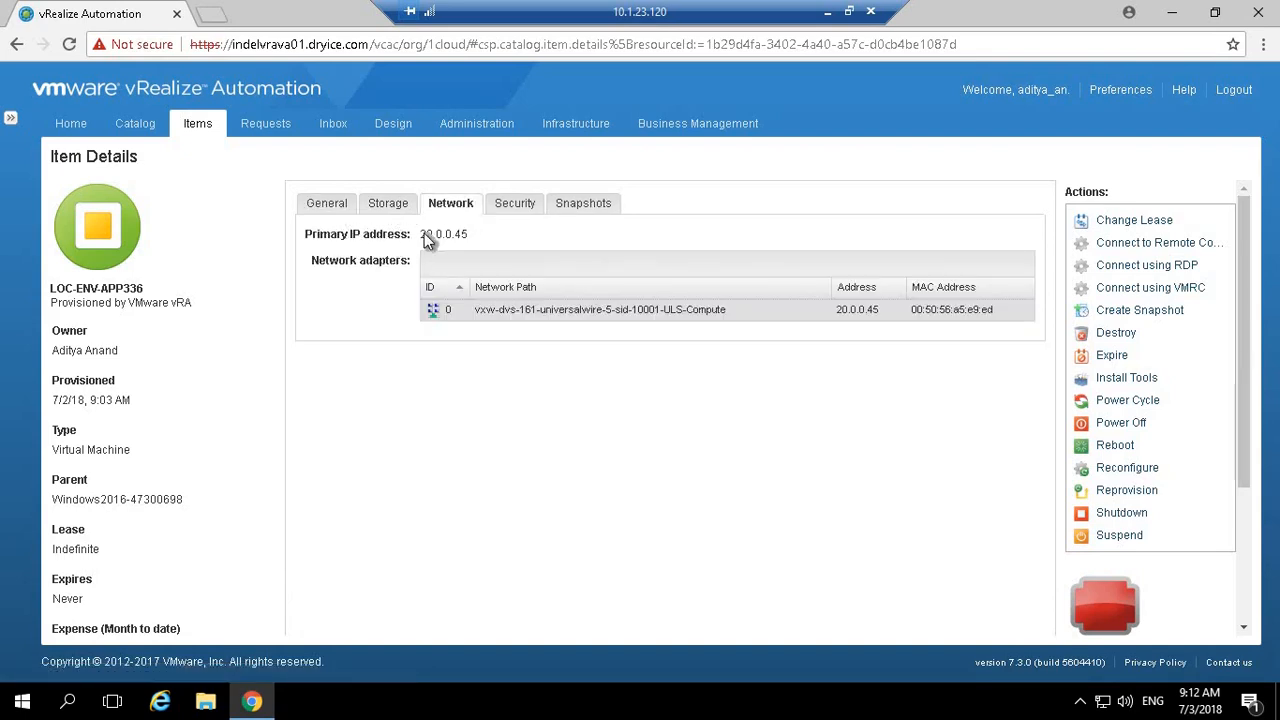
{"action": "left_click_drag", "start_coordinate": [426, 234], "coordinate": [484, 240]}
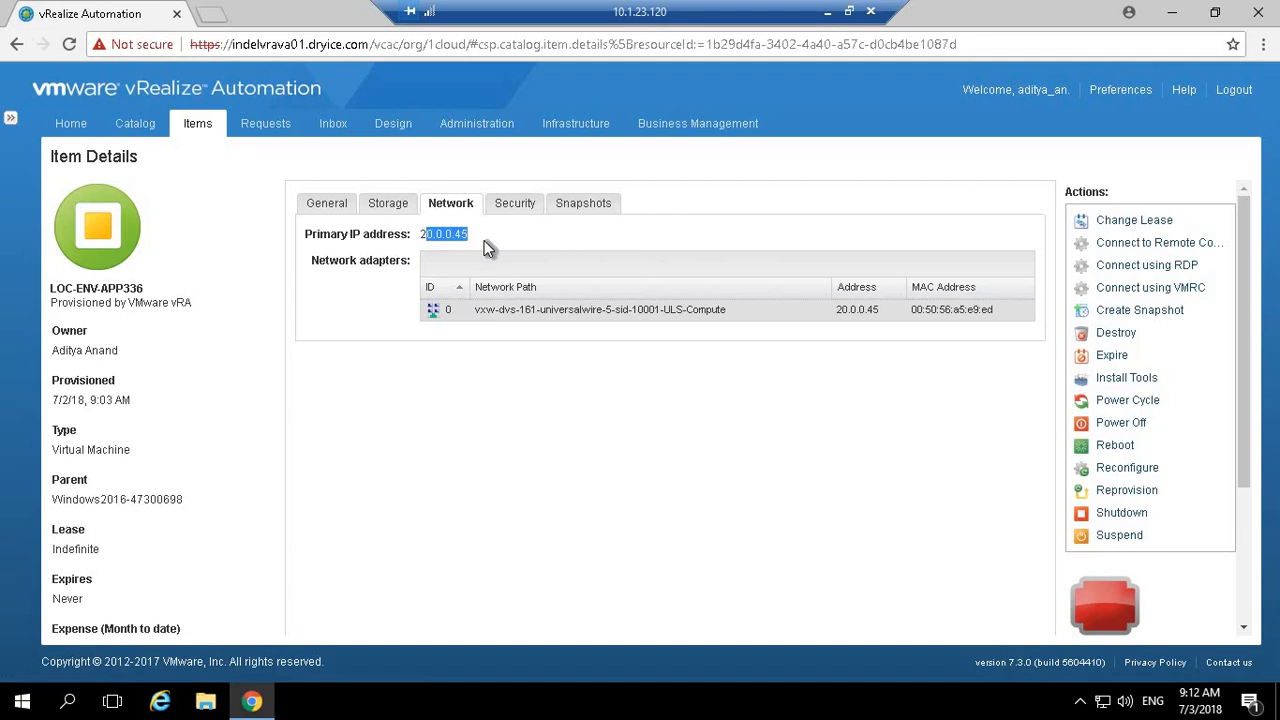